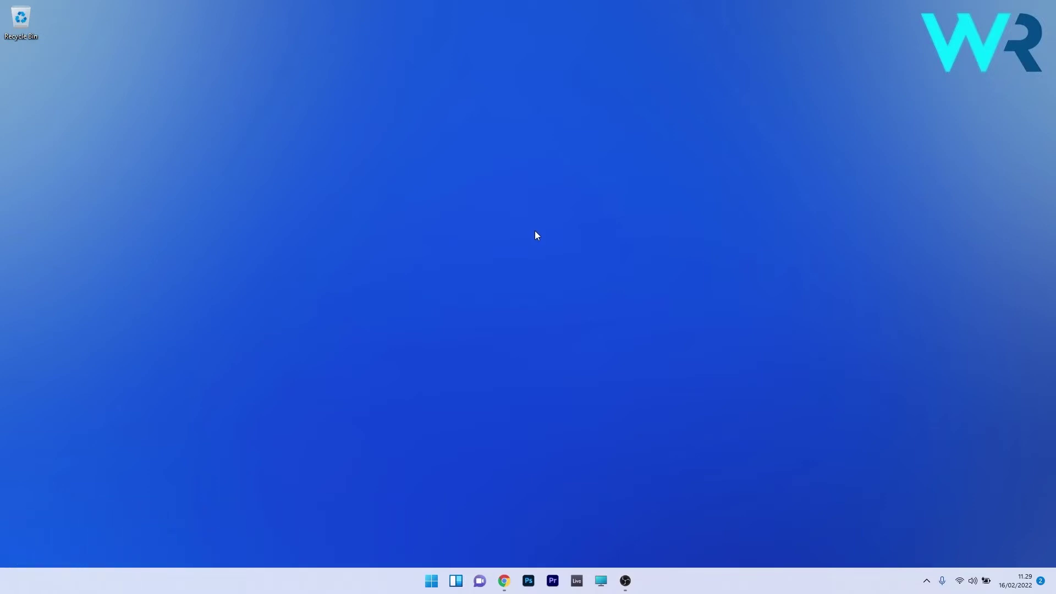
Download DiscordSetup.exe from discord.com's Download for Windows button and save it to the Desktop.
left_click(505, 581)
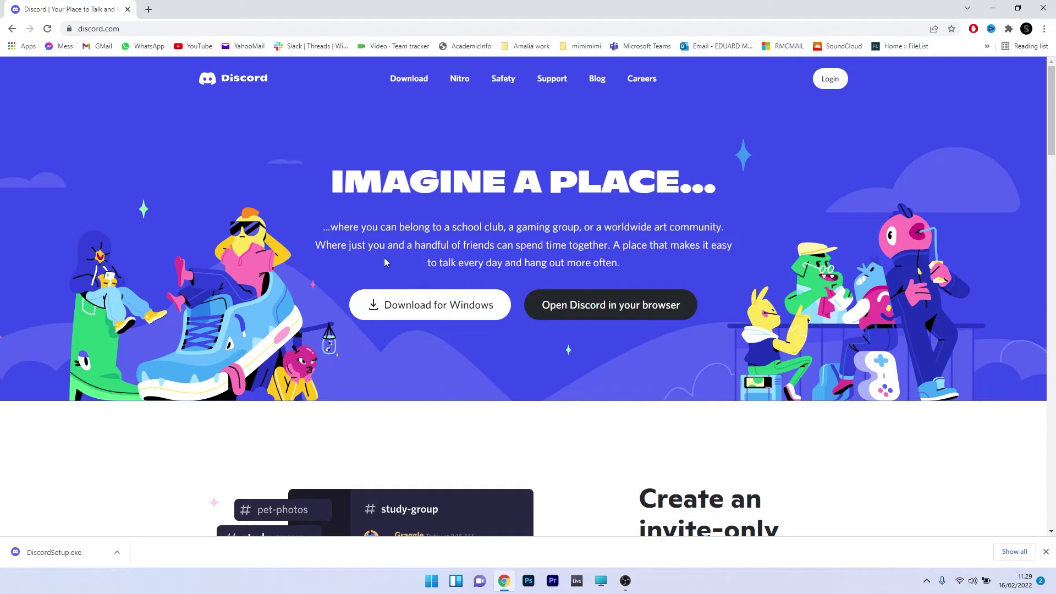
left_click(419, 311)
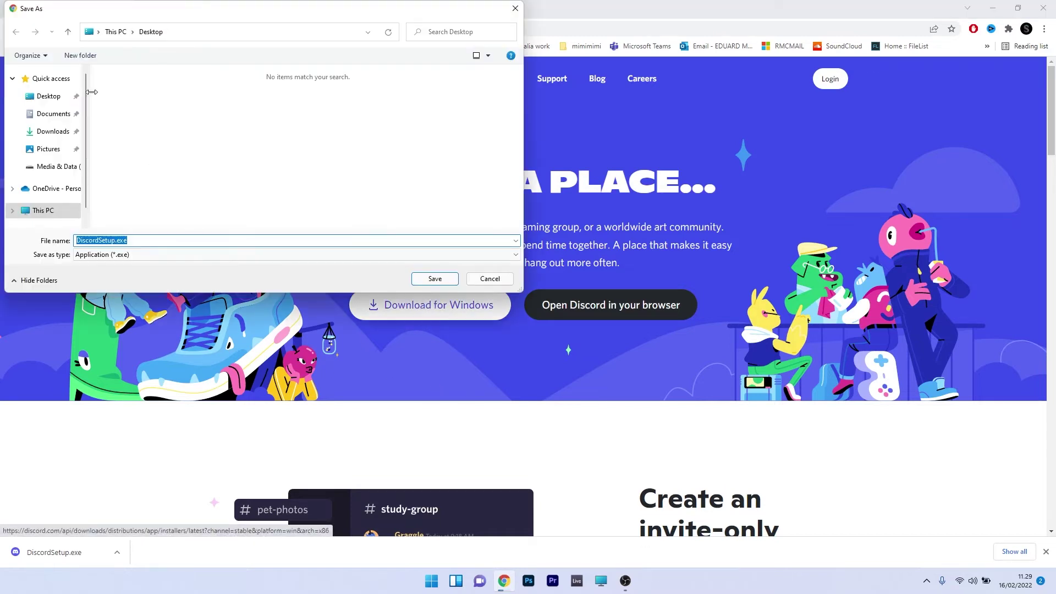
left_click(435, 279)
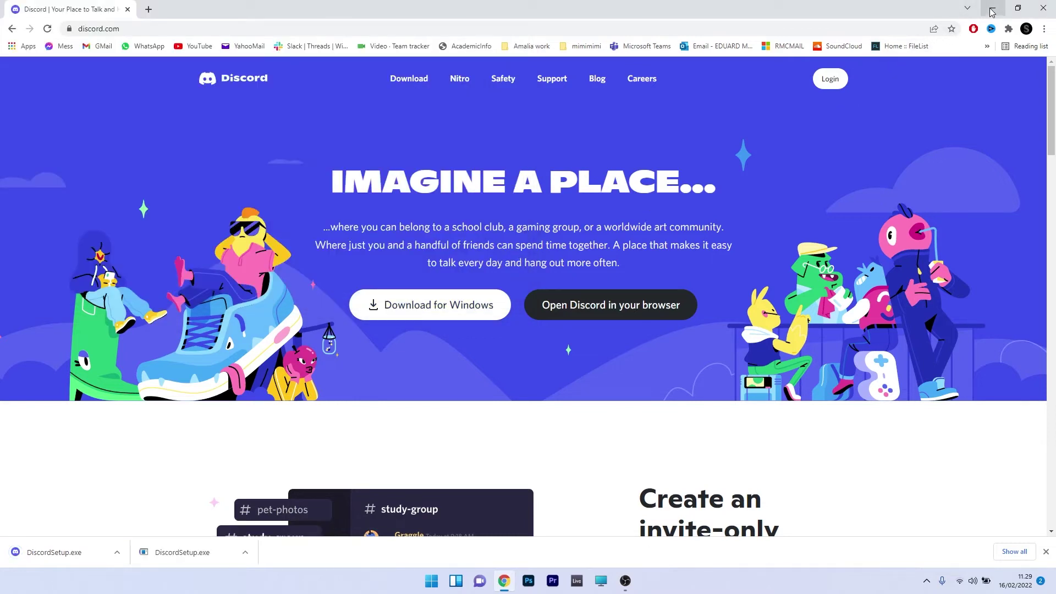
Minimize Chrome and run the DiscordSetup.exe installer from the Desktop.
left_click(993, 9)
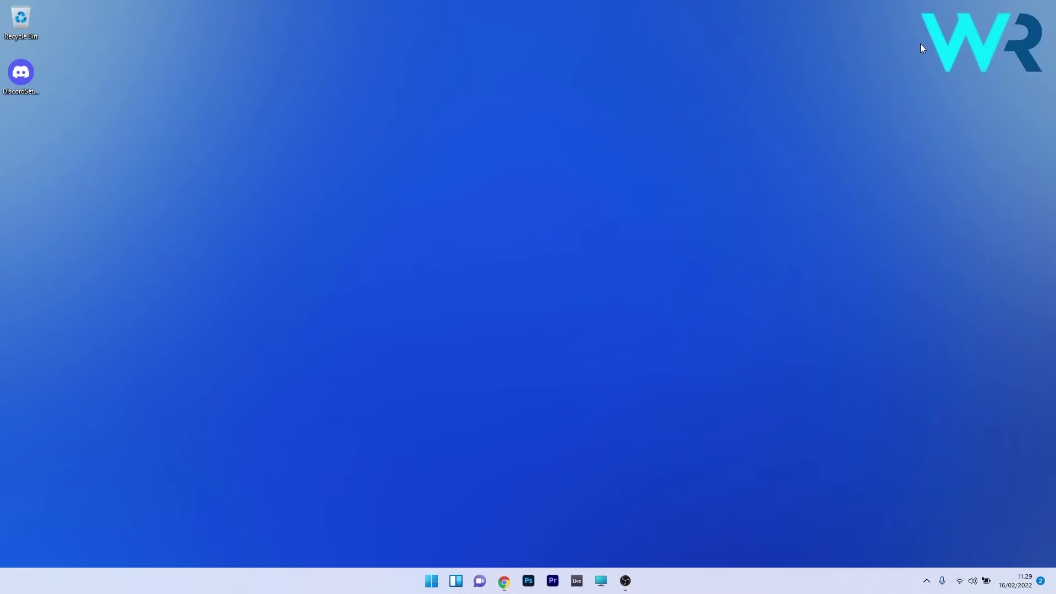
double_click(24, 83)
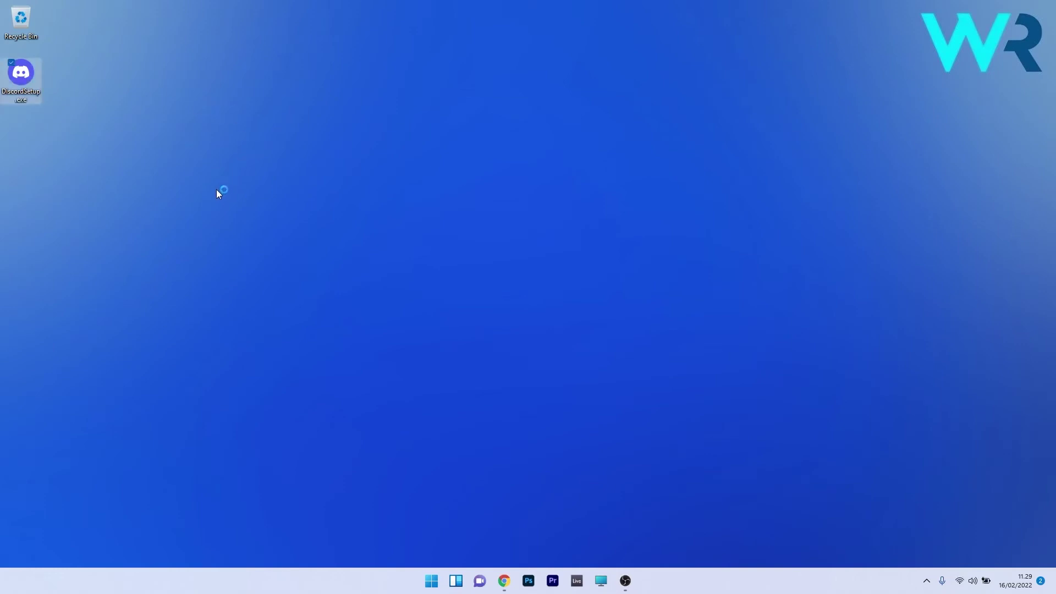